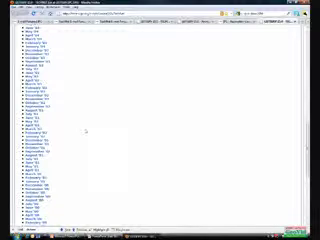
{"action": "scroll", "coordinate": [86, 131], "scroll_direction": "up", "scroll_amount": 3}
{"action": "scroll", "coordinate": [86, 131], "scroll_direction": "up", "scroll_amount": 3}
{"action": "scroll", "coordinate": [86, 131], "scroll_direction": "up", "scroll_amount": 2}
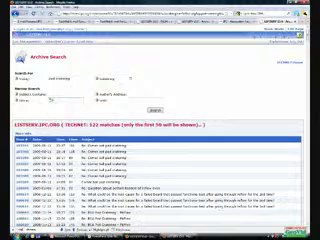
{"action": "type", "text": "30"}
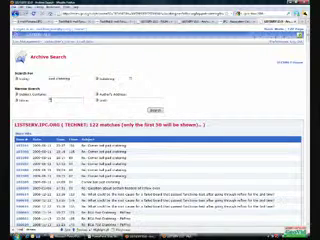
{"action": "type", "text": "30"}
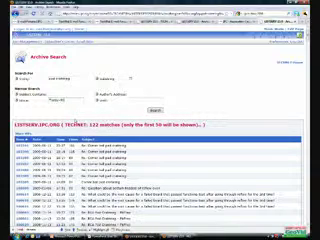
Rerun the pad cratering search with the Since date limit, yielding 10 TECHNET matches
{"action": "left_click", "coordinate": [155, 110]}
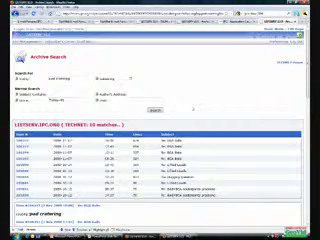
{"action": "scroll", "coordinate": [192, 110], "scroll_direction": "down", "scroll_amount": 3}
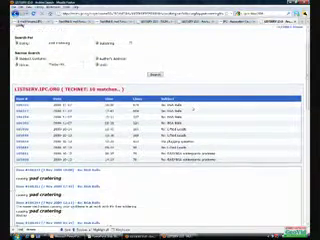
{"action": "scroll", "coordinate": [192, 110], "scroll_direction": "down", "scroll_amount": 3}
{"action": "scroll", "coordinate": [192, 110], "scroll_direction": "down", "scroll_amount": 4}
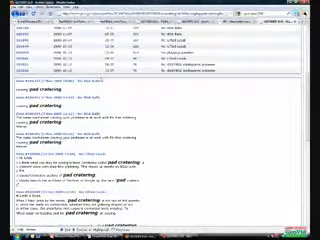
{"action": "scroll", "coordinate": [160, 130], "scroll_direction": "up", "scroll_amount": 3}
{"action": "scroll", "coordinate": [160, 130], "scroll_direction": "up", "scroll_amount": 2}
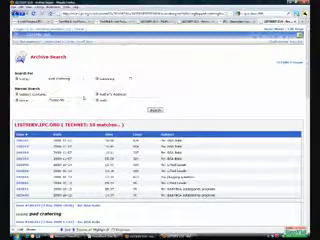
Replace the Since date with 1.1.2007 and rerun the pad cratering search
{"action": "left_click_drag", "start_coordinate": [65, 100], "coordinate": [44, 101]}
{"action": "key", "text": "BackSpace"}
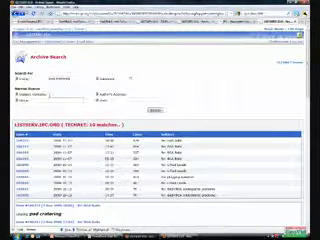
{"action": "type", "text": "1.1.2008"}
{"action": "key", "text": "BackSpace"}
{"action": "key", "text": "BackSpace"}
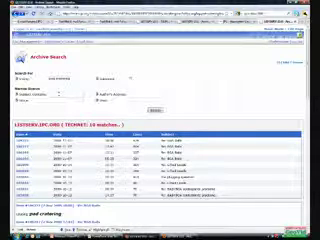
{"action": "type", "text": "0"}
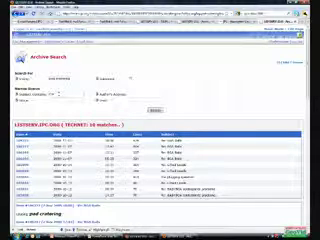
{"action": "type", "text": "7"}
{"action": "key", "text": "Return"}
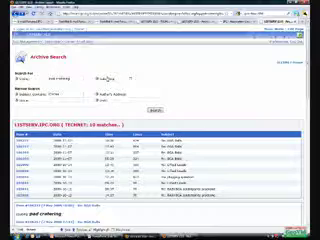